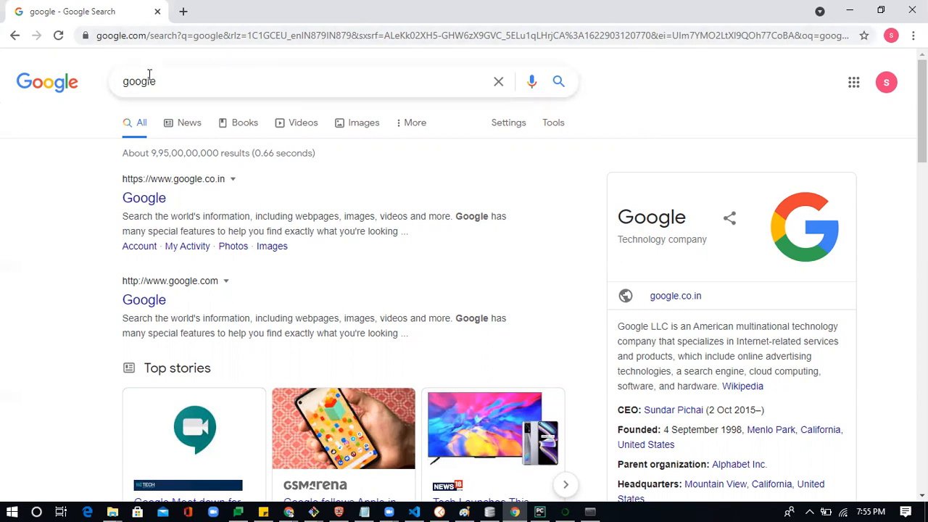
Step: Search the web for "download python for windows" and download Python 3.9.5 from the Python.org downloads page
{"action": "left_click", "coordinate": [134, 33]}
{"action": "type", "text": "download "}
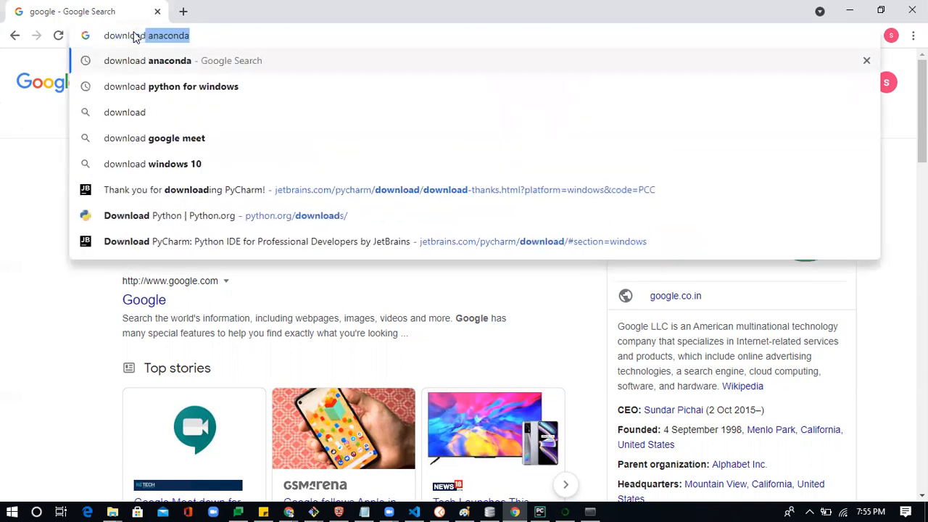
{"action": "type", "text": "python"}
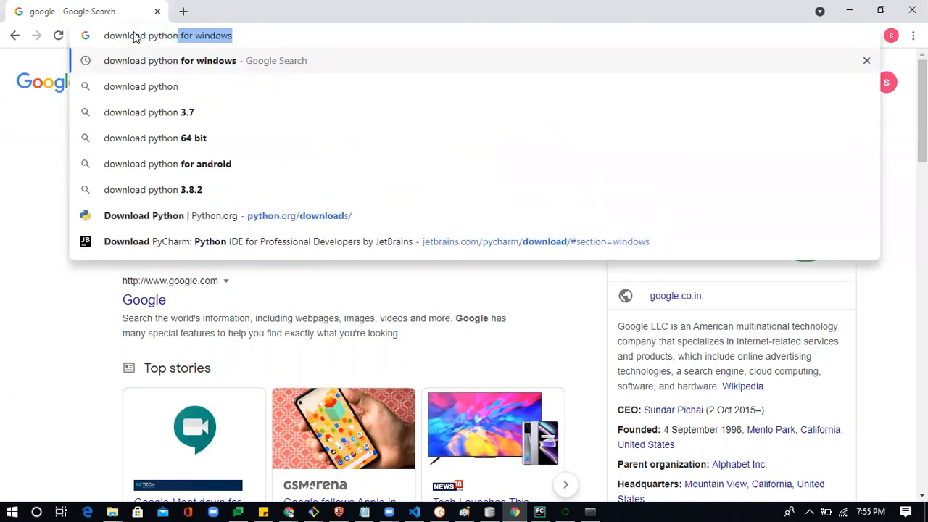
{"action": "key", "text": "Return"}
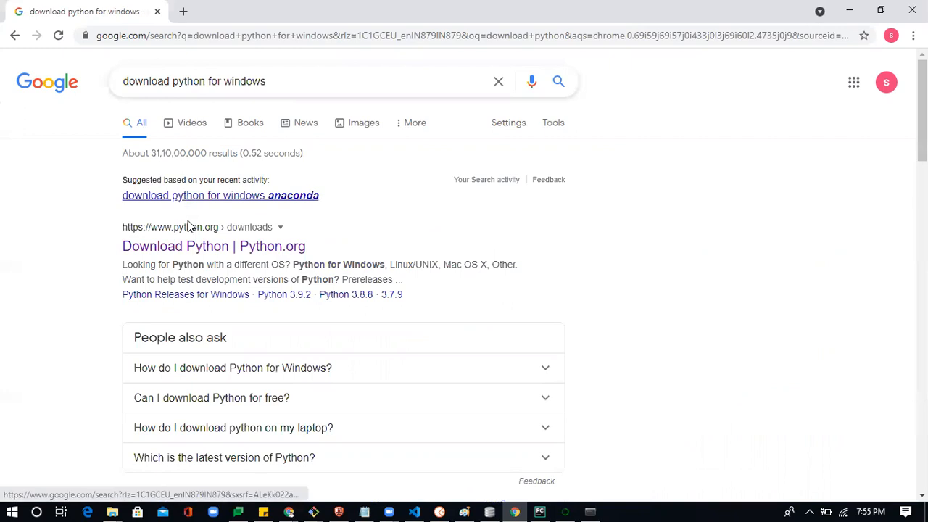
{"action": "left_click", "coordinate": [188, 247]}
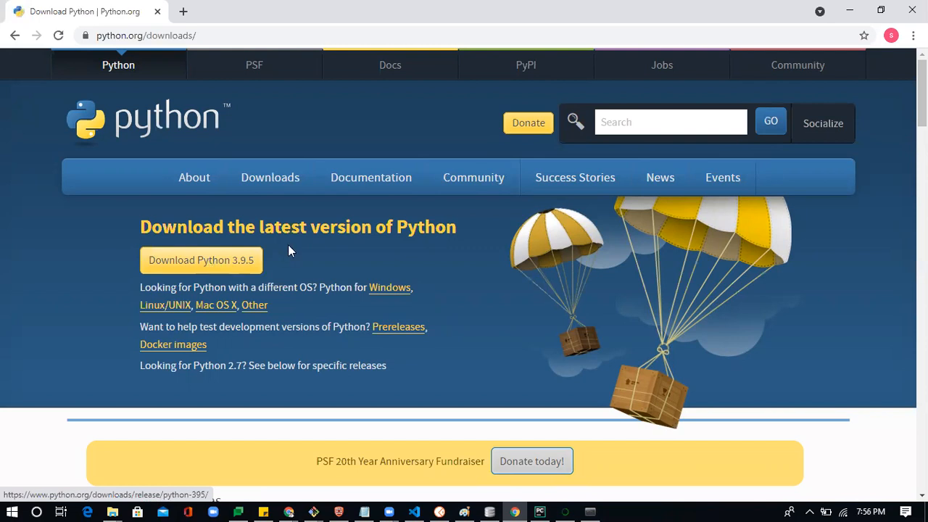
{"action": "left_click", "coordinate": [227, 261]}
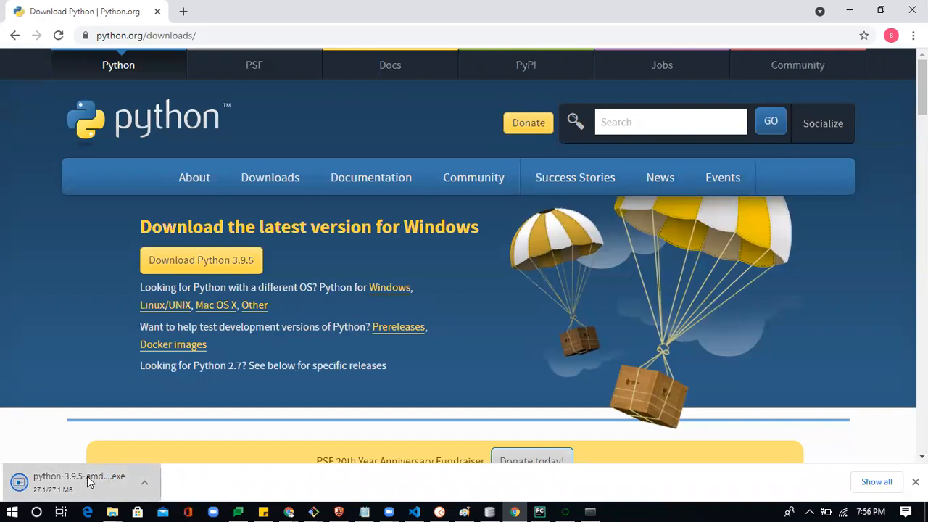
Step: Run the downloaded Python 3.9.5 installer and modify the installation with Python added to the environment variables
{"action": "left_click", "coordinate": [87, 476]}
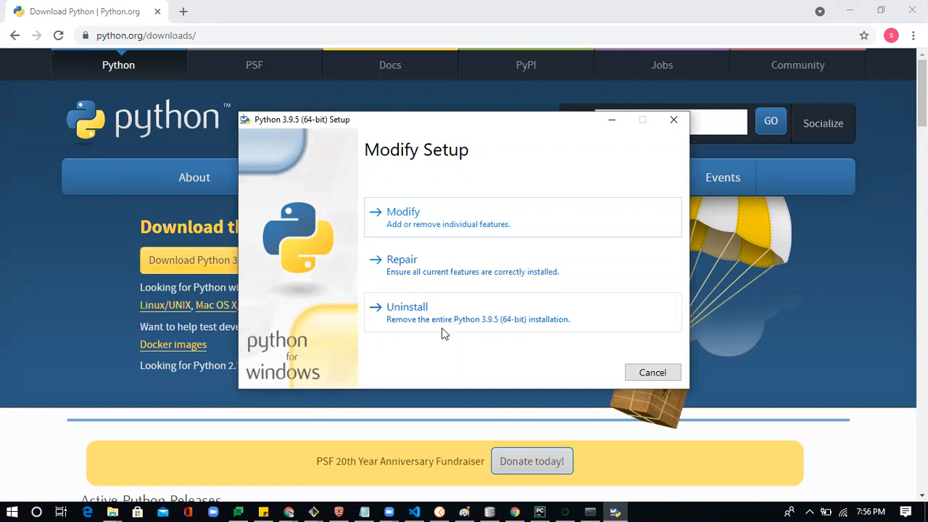
{"action": "left_click", "coordinate": [411, 223]}
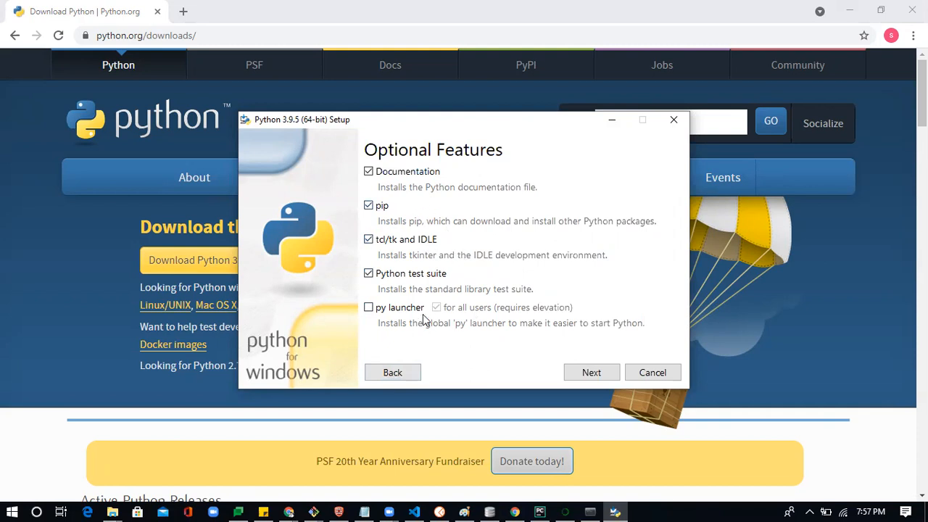
{"action": "left_click", "coordinate": [590, 373]}
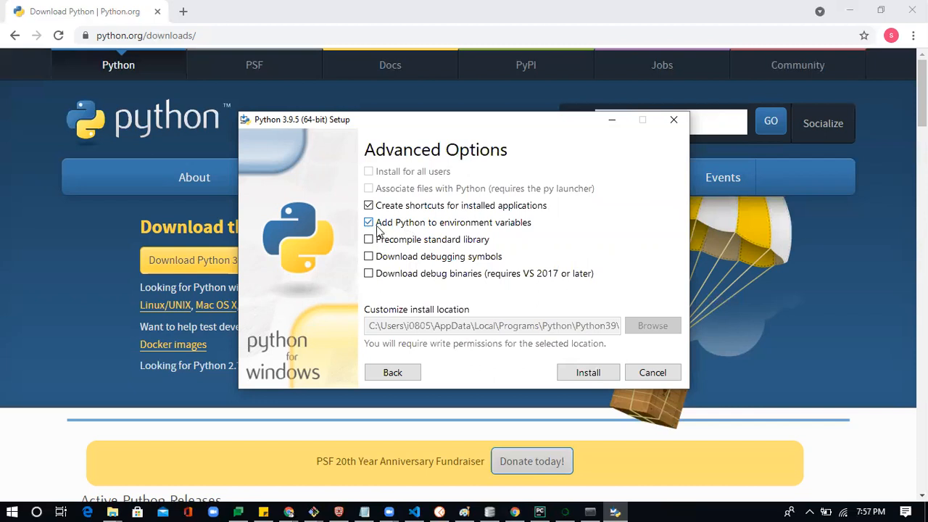
{"action": "left_click", "coordinate": [594, 371]}
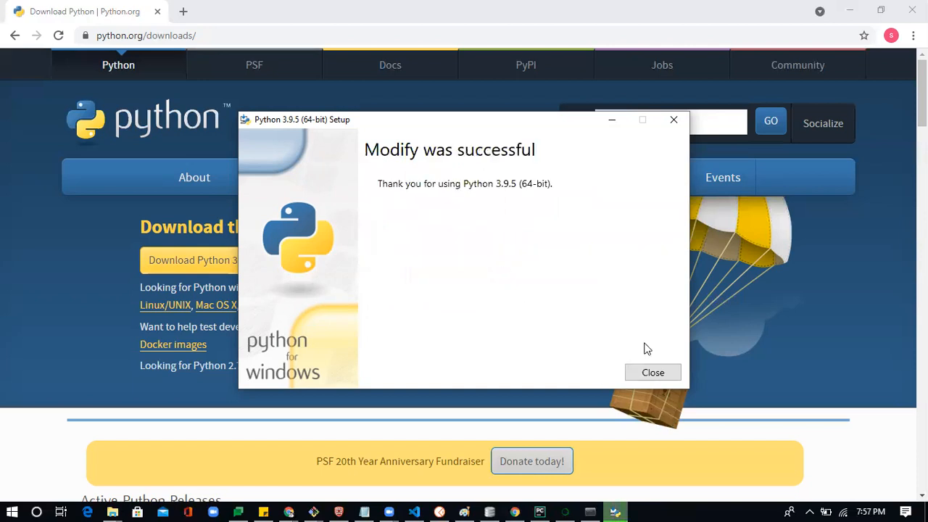
{"action": "left_click", "coordinate": [653, 373]}
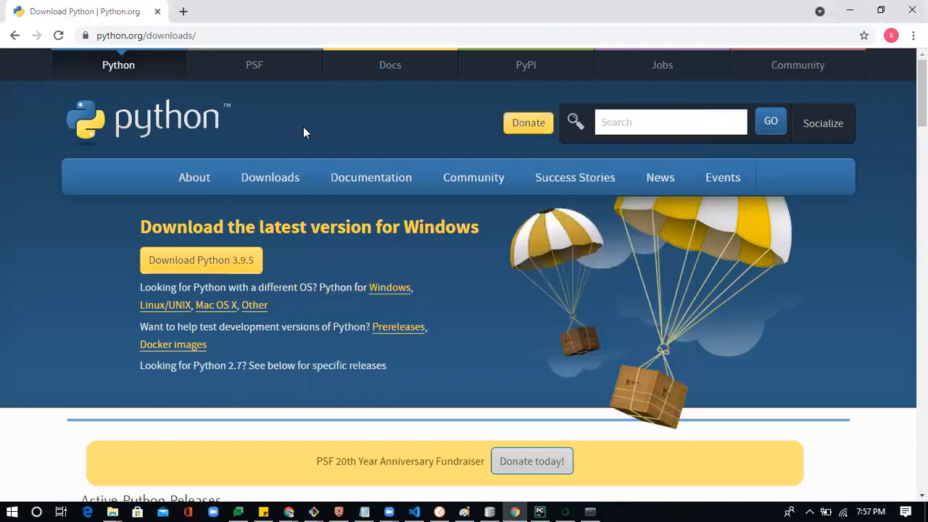
Step: Search the web for "pycharm download" and open the JetBrains PyCharm download page
{"action": "left_click", "coordinate": [145, 34]}
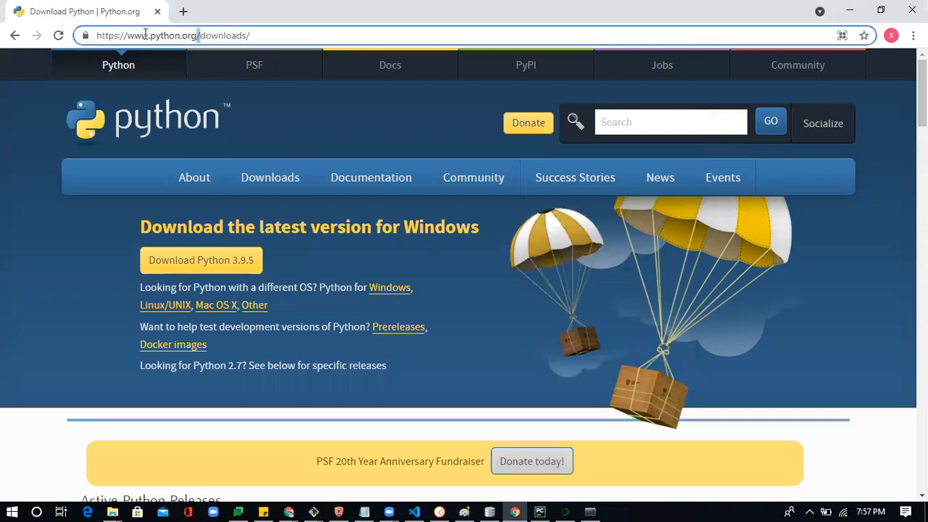
{"action": "double_click", "coordinate": [145, 35]}
{"action": "double_click", "coordinate": [227, 38]}
{"action": "left_click", "coordinate": [227, 38]}
{"action": "key", "text": "shift+Home"}
{"action": "triple_click", "coordinate": [227, 37]}
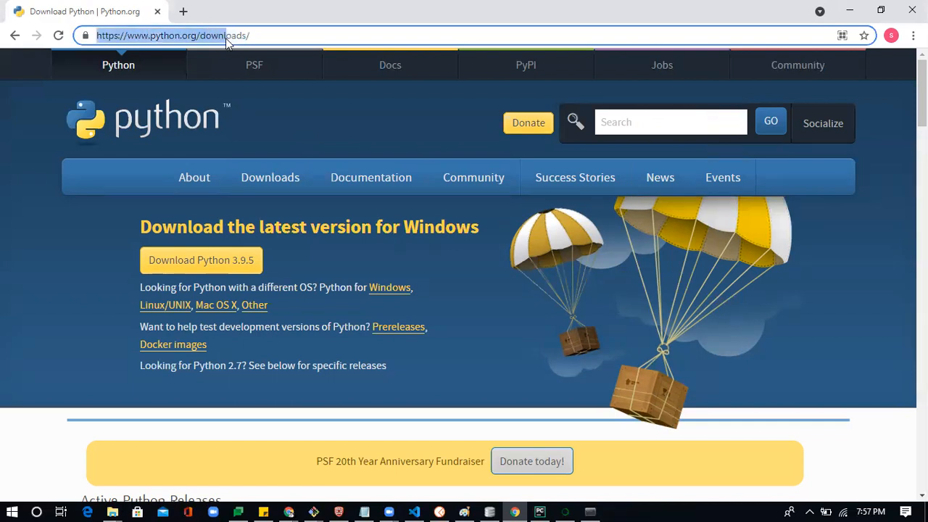
{"action": "key", "text": "Delete"}
{"action": "key", "text": "Delete"}
{"action": "key", "text": "Delete"}
{"action": "key", "text": "Delete"}
{"action": "key", "text": "Delete"}
{"action": "key", "text": "Delete"}
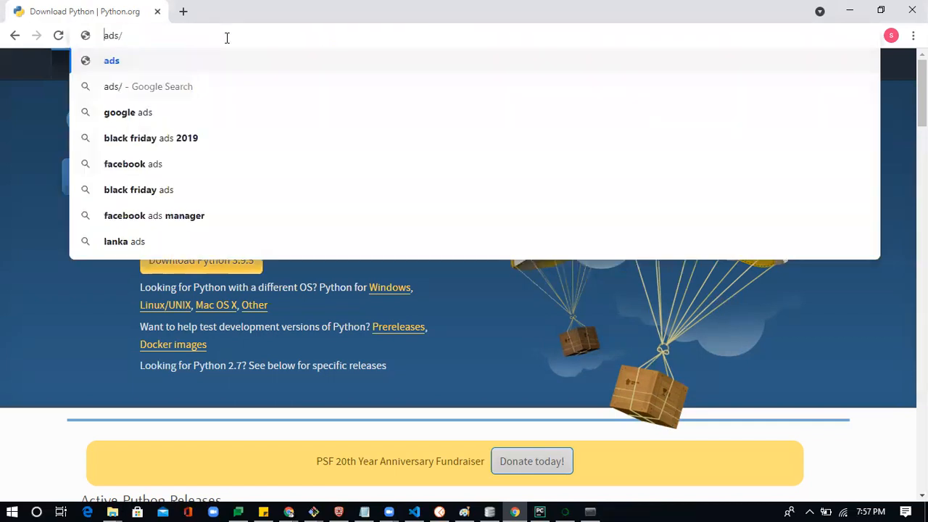
{"action": "type", "text": "pycha"}
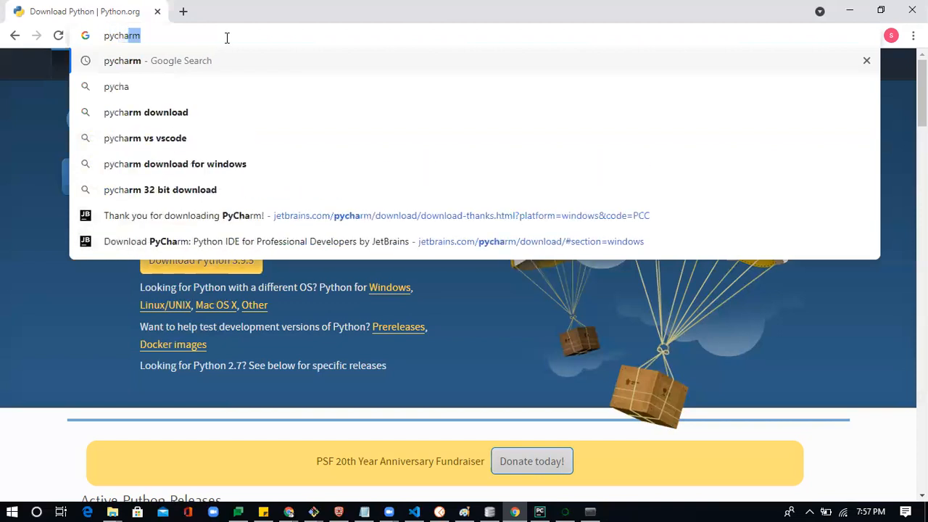
{"action": "type", "text": "rm download"}
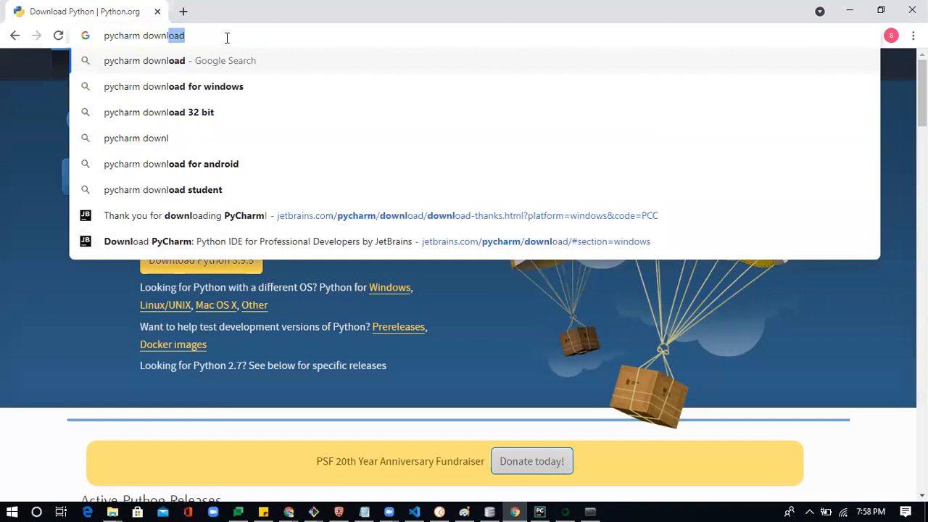
{"action": "key", "text": "Return"}
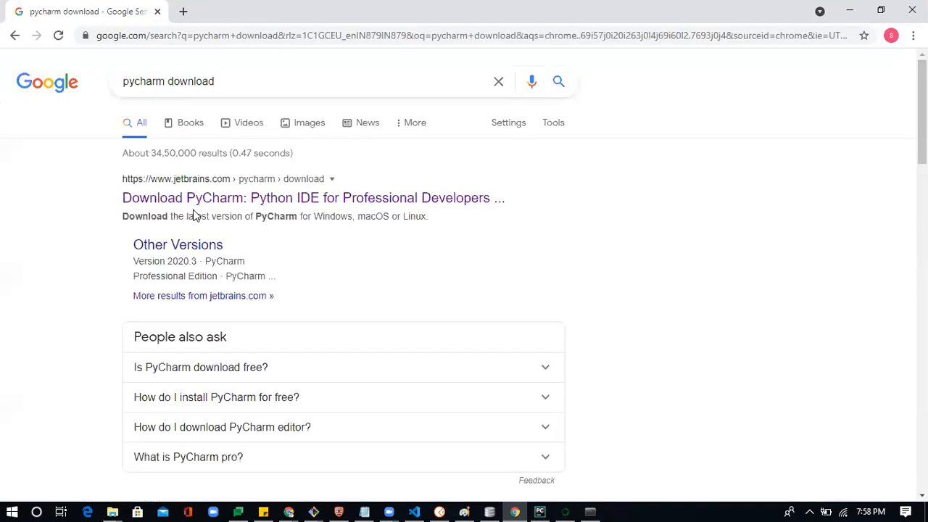
{"action": "left_click", "coordinate": [222, 201]}
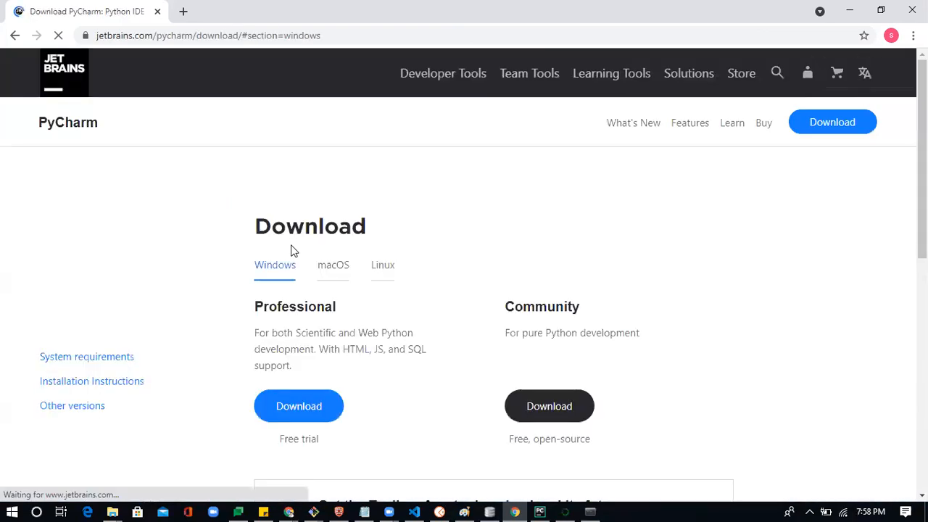
Step: Download the free PyCharm Community edition for Windows and finish its setup with the manual reboot option
{"action": "scroll", "coordinate": [359, 311], "scroll_direction": "down", "scroll_amount": 1}
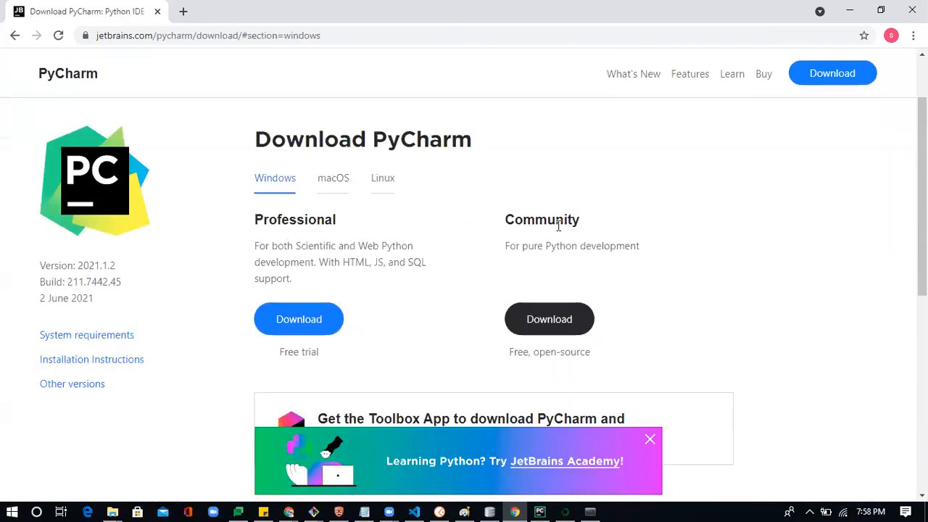
{"action": "scroll", "coordinate": [529, 262], "scroll_direction": "down", "scroll_amount": 1}
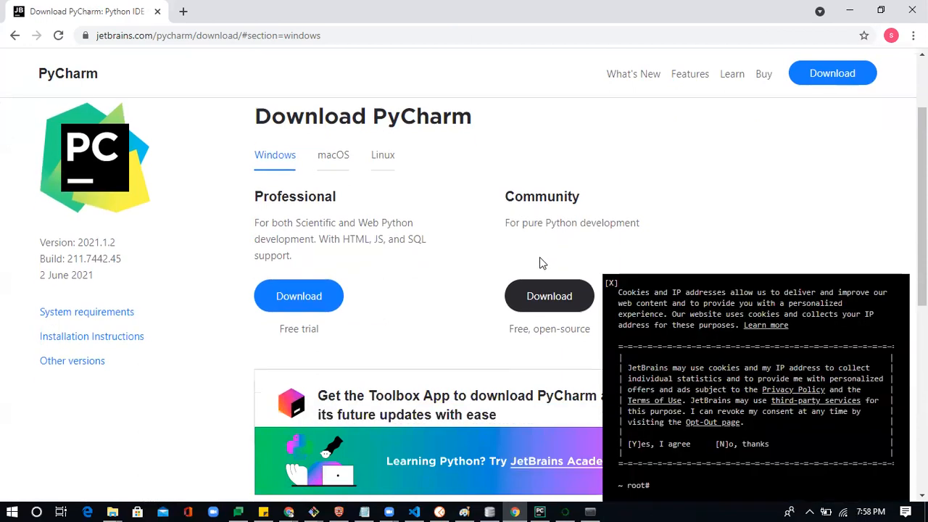
{"action": "scroll", "coordinate": [573, 294], "scroll_direction": "down", "scroll_amount": 1}
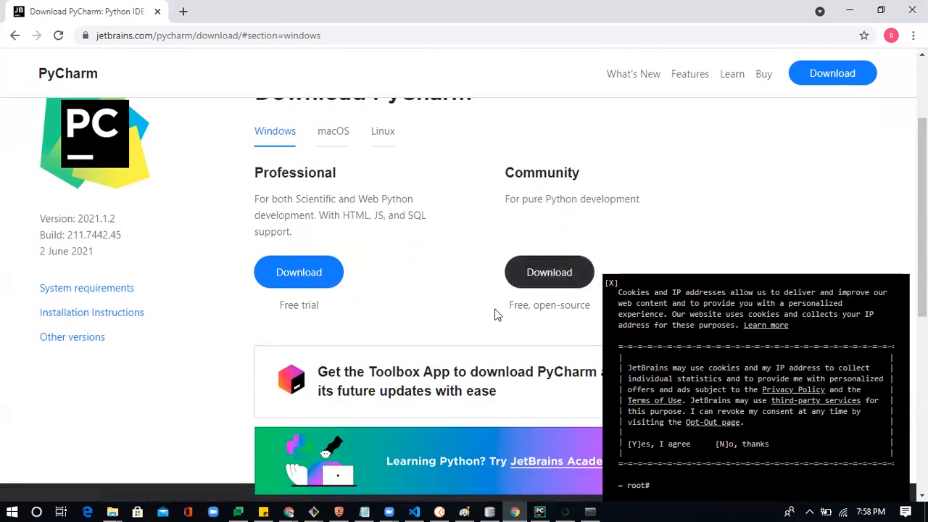
{"action": "left_click", "coordinate": [548, 282]}
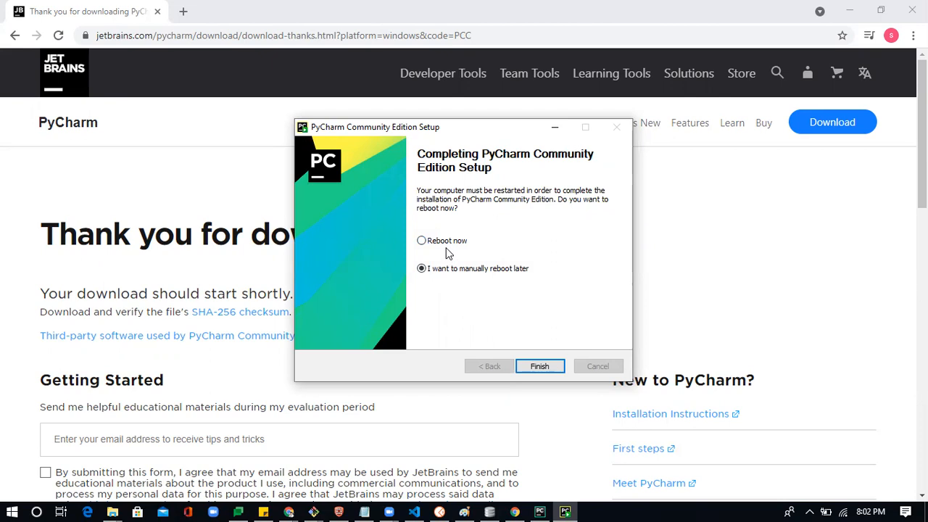
{"action": "left_click", "coordinate": [550, 366]}
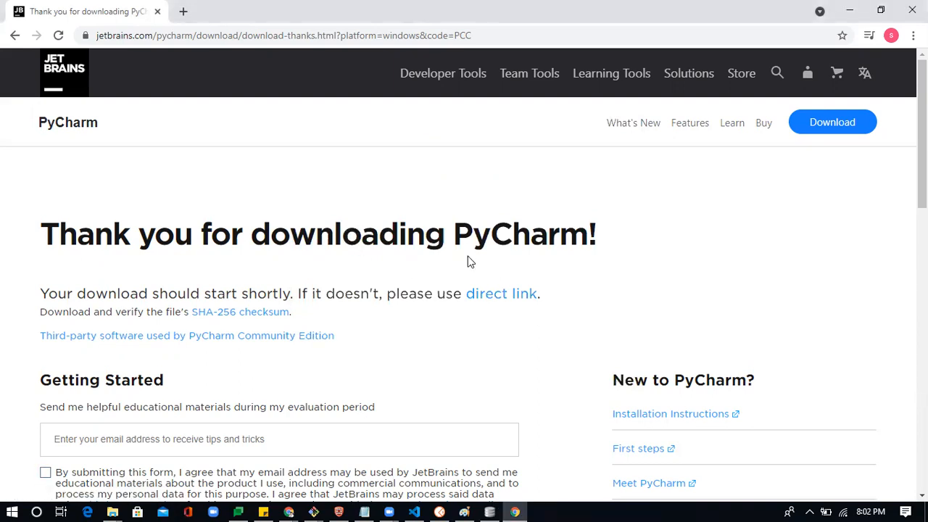
Step: Launch JetBrains PyCharm Community Edition 2019.3 and dismiss the Tip of the Day
{"action": "left_click", "coordinate": [38, 512]}
{"action": "type", "text": "pych"}
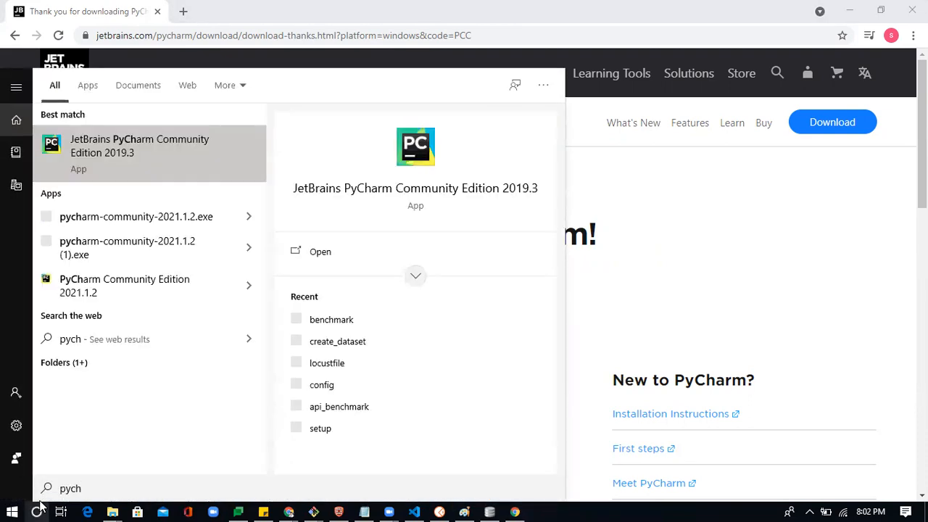
{"action": "key", "text": "Return"}
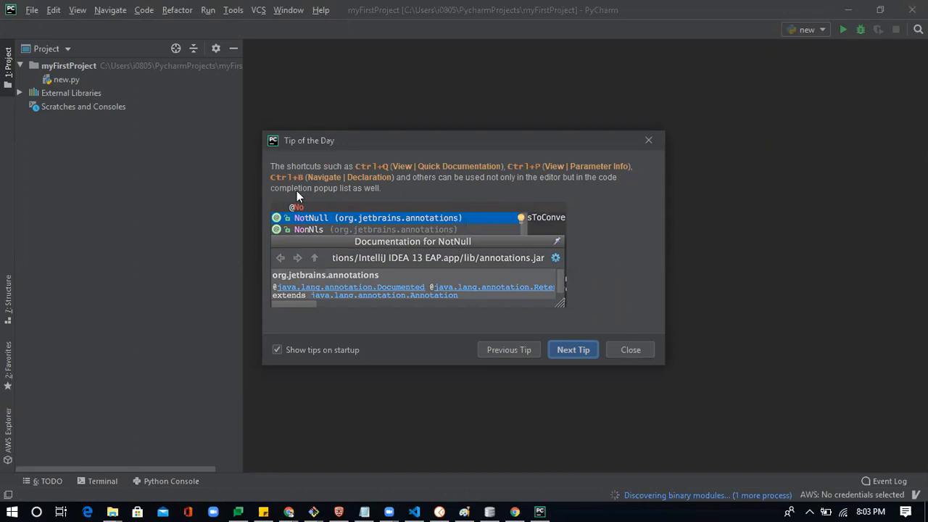
{"action": "key", "text": "Escape"}
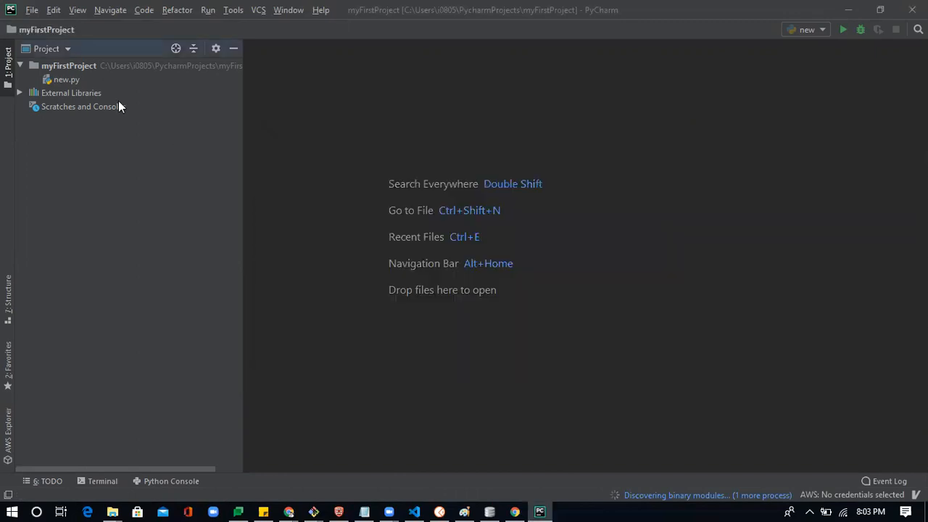
Step: Create a new Python file named helloWorld.py in the myFirstProject folder
{"action": "left_click", "coordinate": [74, 67]}
{"action": "right_click", "coordinate": [74, 66]}
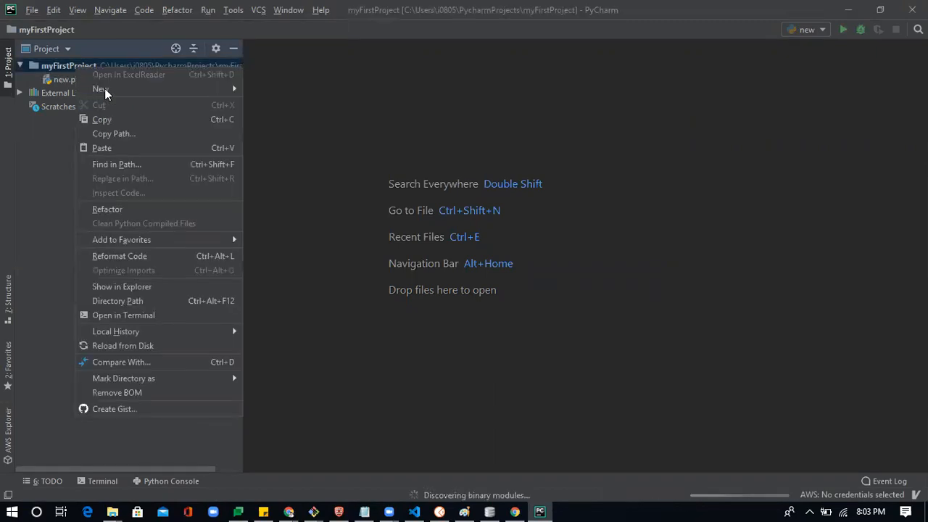
{"action": "mouse_move", "coordinate": [104, 89]}
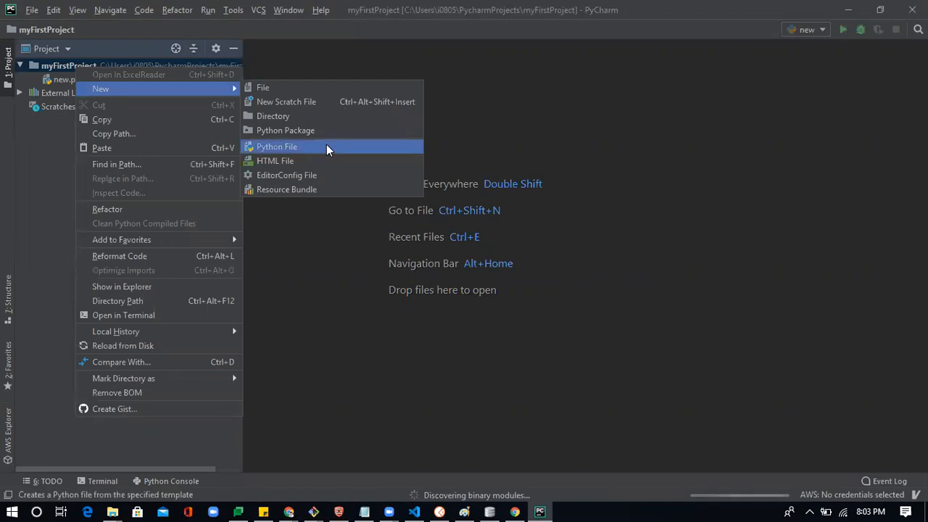
{"action": "left_click", "coordinate": [326, 147]}
{"action": "type", "text": "helloWork=ld.p"}
{"action": "key", "text": "BackSpace"}
{"action": "key", "text": "BackSpace"}
{"action": "key", "text": "BackSpace"}
{"action": "key", "text": "BackSpace"}
{"action": "key", "text": "BackSpace"}
{"action": "key", "text": "BackSpace"}
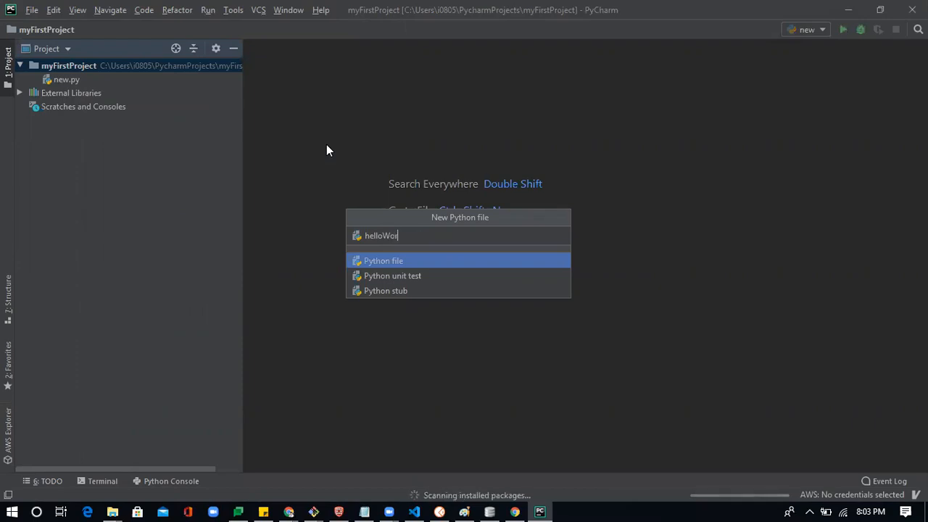
{"action": "type", "text": "ld.py"}
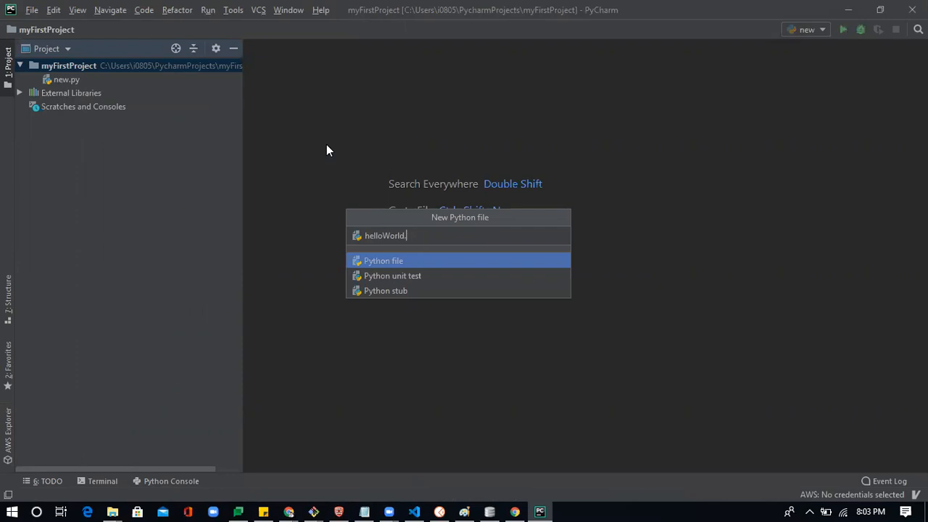
{"action": "key", "text": "Return"}
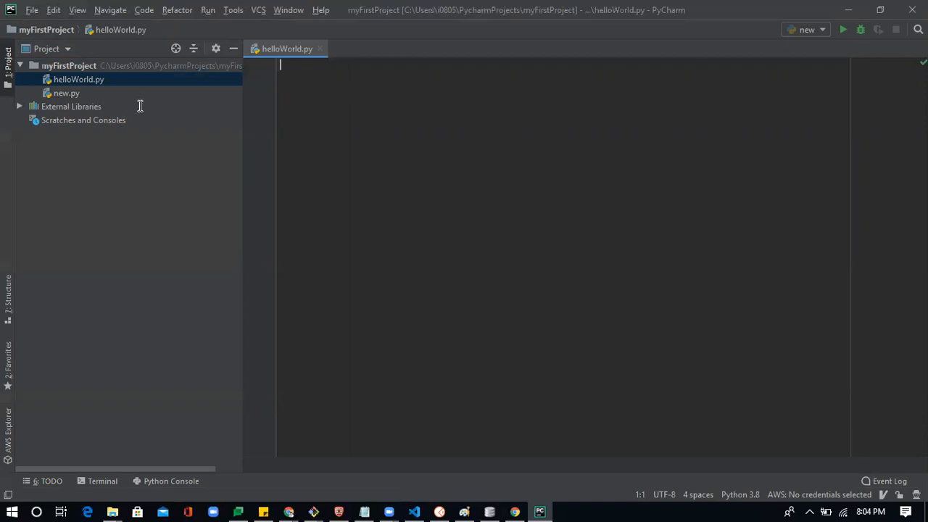
Step: Choose Python 3.8 as the project interpreter for myFirstProject and accept the settings
{"action": "key", "text": "ctrl+alt+s"}
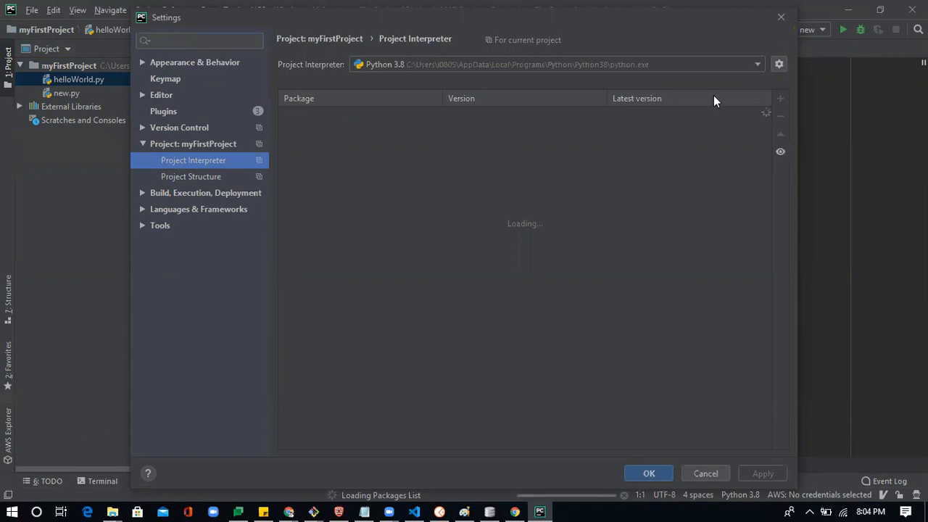
{"action": "left_click", "coordinate": [757, 64]}
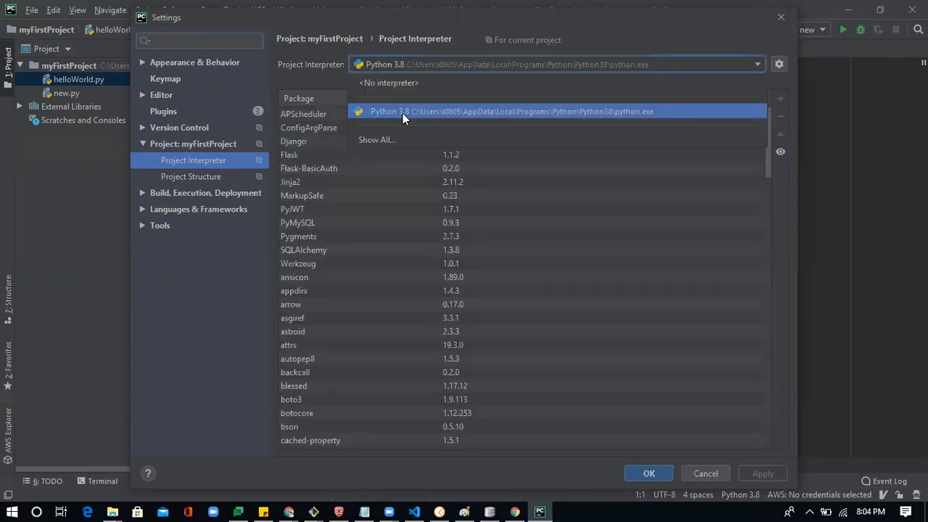
{"action": "left_click", "coordinate": [648, 474]}
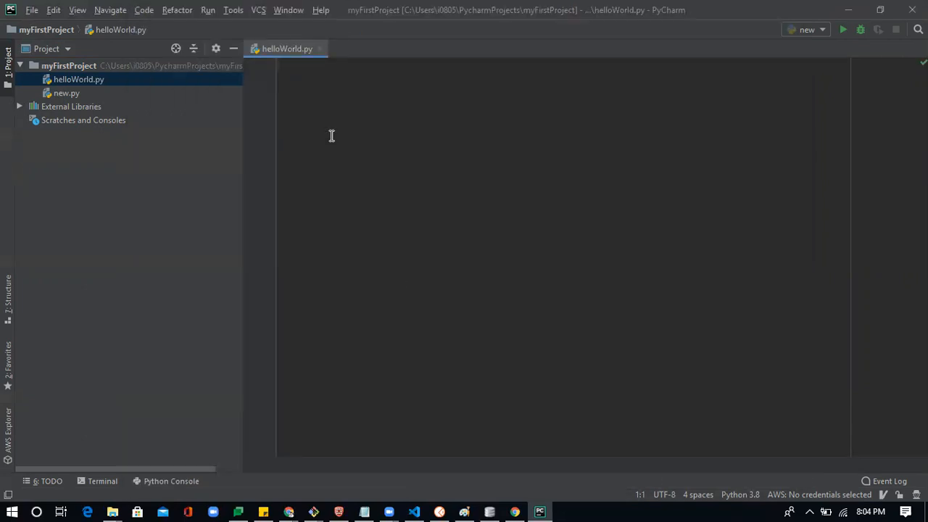
Step: Write the statement print("Hello World..!!") in helloWorld.py
{"action": "type", "text": "print(\"Hello"}
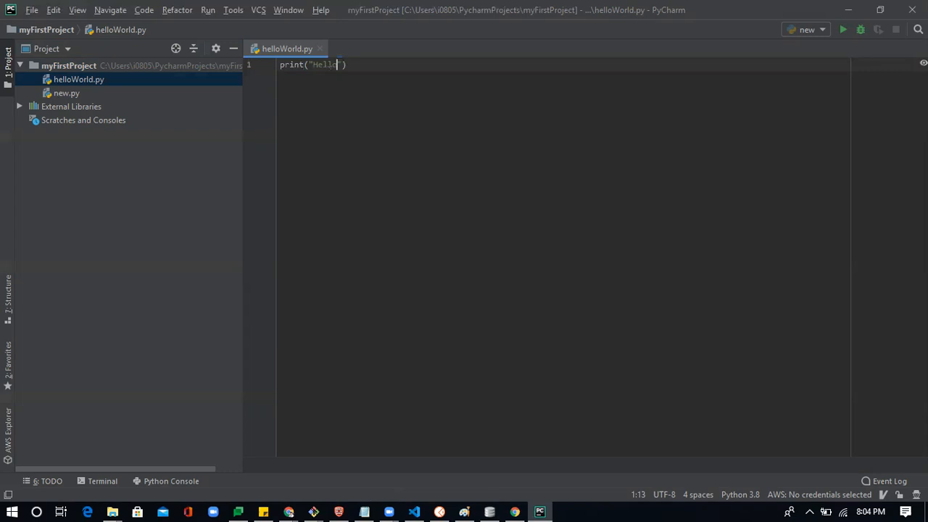
{"action": "type", "text": " World..!!"}
{"action": "key", "text": "Left"}
{"action": "key", "text": "Left"}
{"action": "key", "text": "Left"}
{"action": "key", "text": "Left"}
{"action": "key", "text": "Left"}
{"action": "key", "text": "Left"}
{"action": "key", "text": "Left"}
Step: Run the helloWorld.py script in PyCharm
{"action": "right_click", "coordinate": [348, 77]}
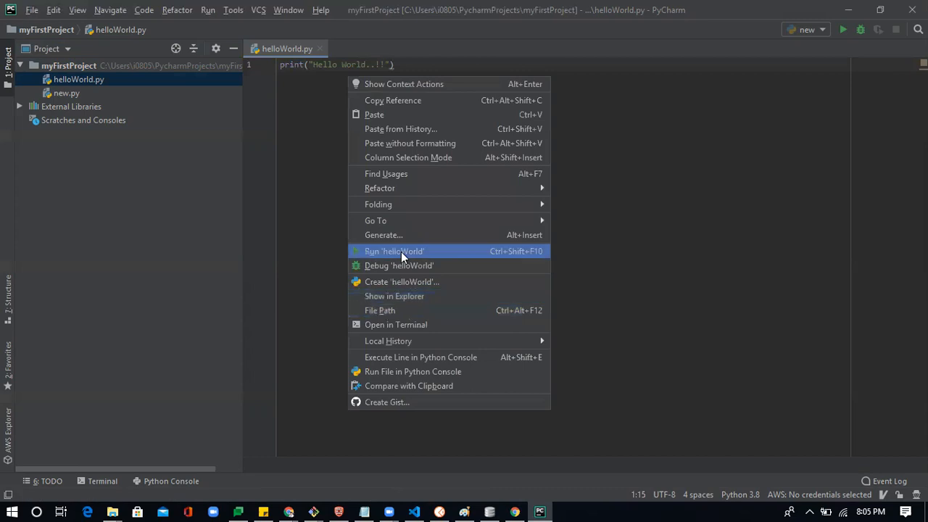
{"action": "left_click", "coordinate": [401, 252]}
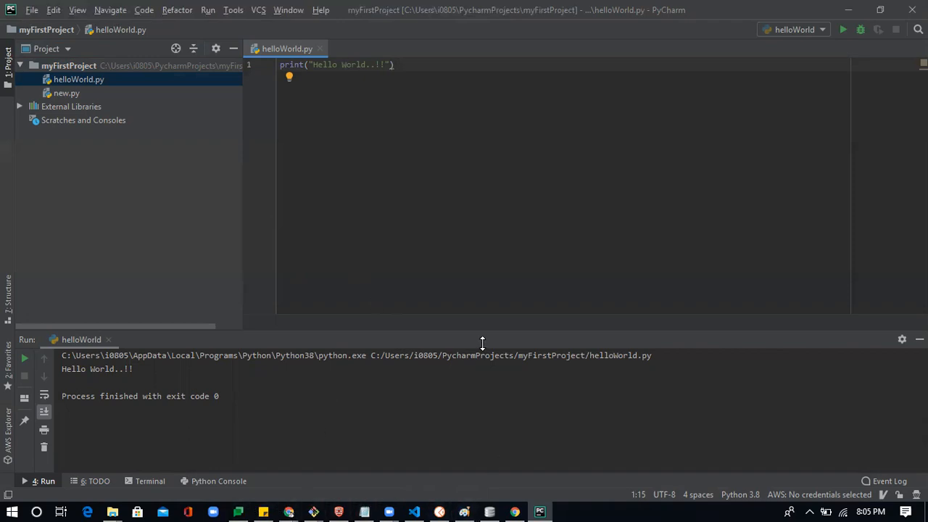
Step: Switch to Chrome, search Google for "download anaconda" and open the Individual Edition page on anaconda.com
{"action": "key", "text": "alt+Tab"}
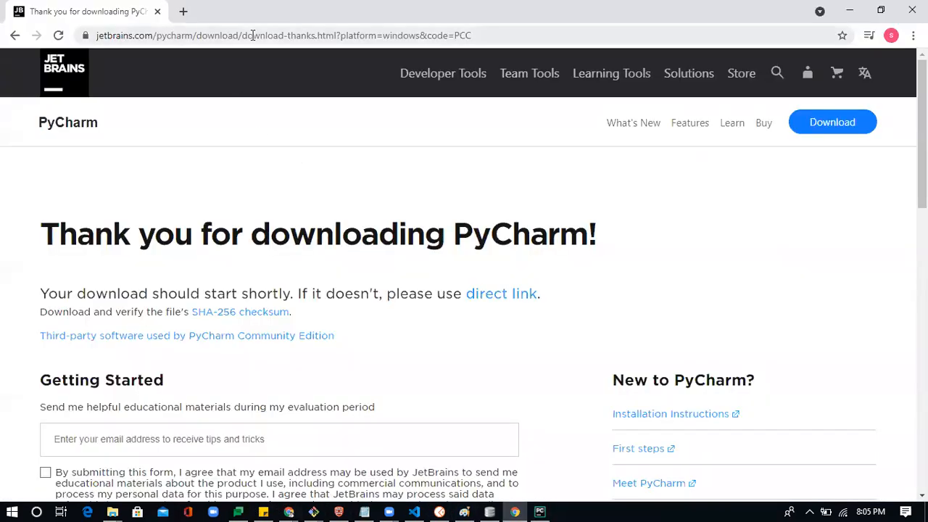
{"action": "left_click", "coordinate": [251, 35]}
{"action": "type", "text": "downloa"}
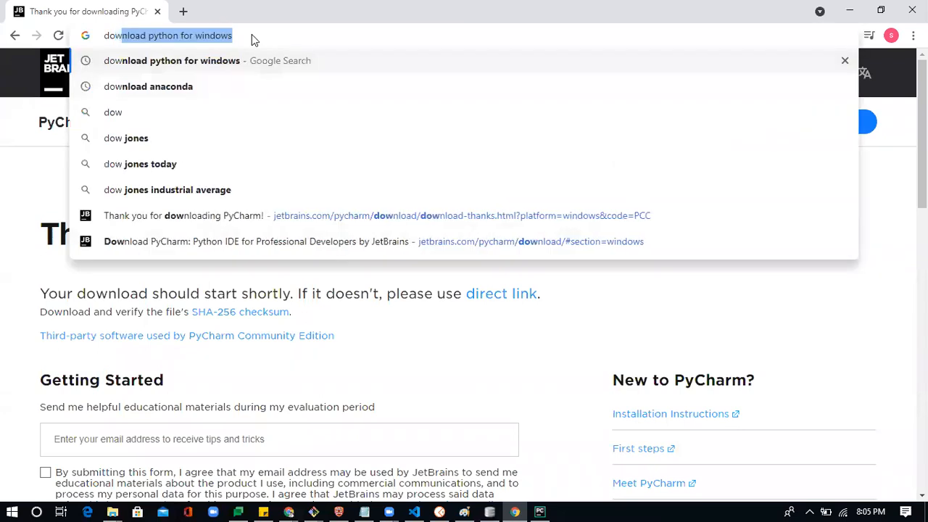
{"action": "type", "text": "d anacon"}
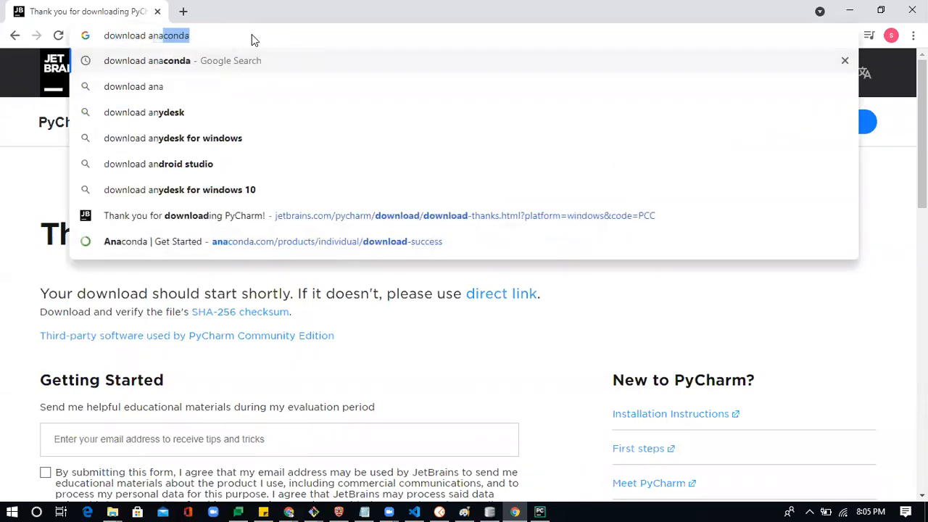
{"action": "type", "text": "da"}
{"action": "key", "text": "Return"}
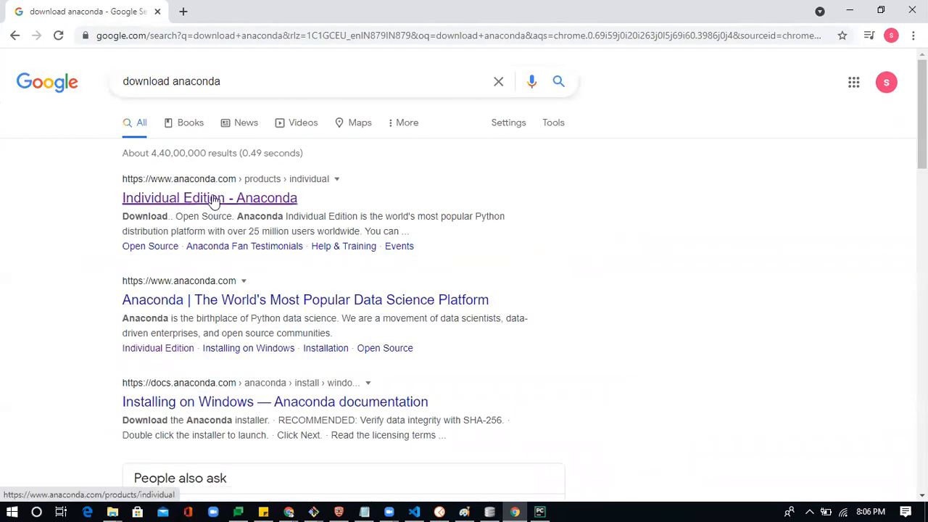
{"action": "left_click", "coordinate": [213, 199]}
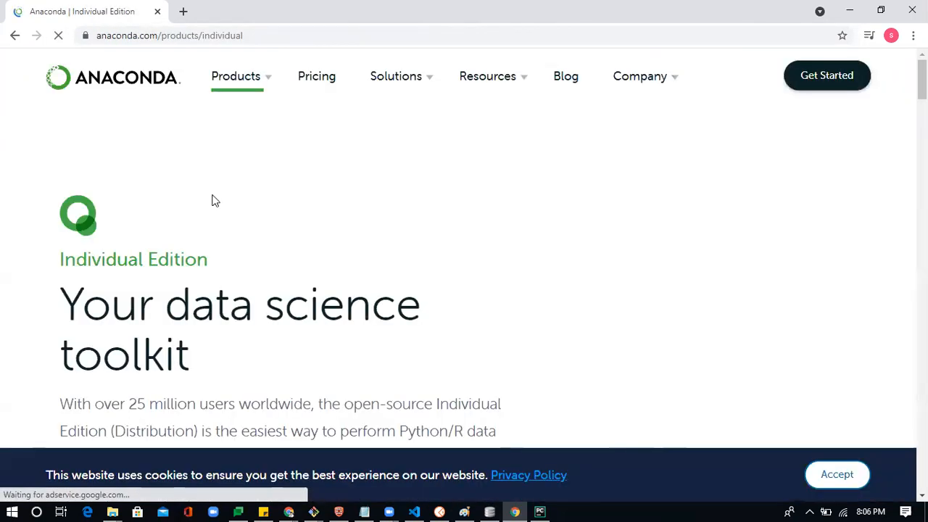
Step: Download the 64-Bit Graphical Installer of Anaconda Individual Edition with Python 3.8 for Windows
{"action": "mouse_move", "coordinate": [234, 66]}
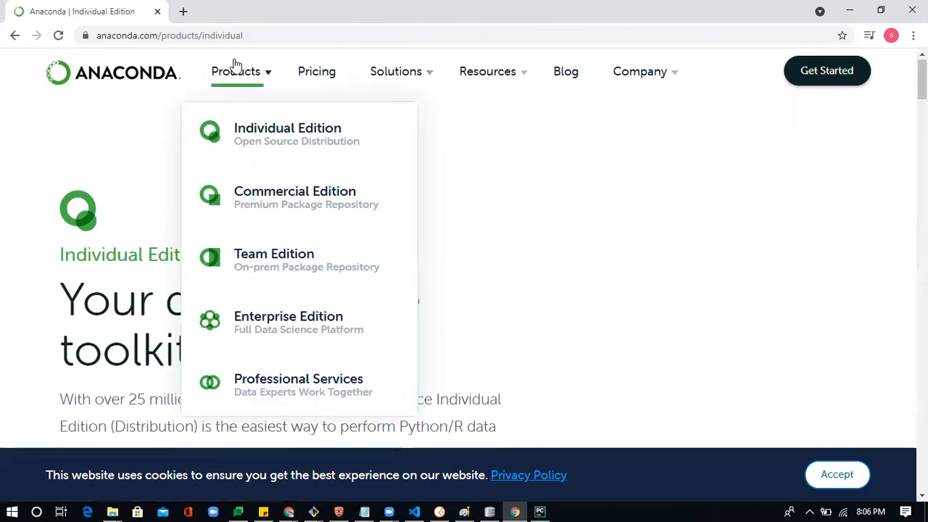
{"action": "left_click", "coordinate": [245, 122]}
{"action": "scroll", "coordinate": [286, 356], "scroll_direction": "down", "scroll_amount": 5}
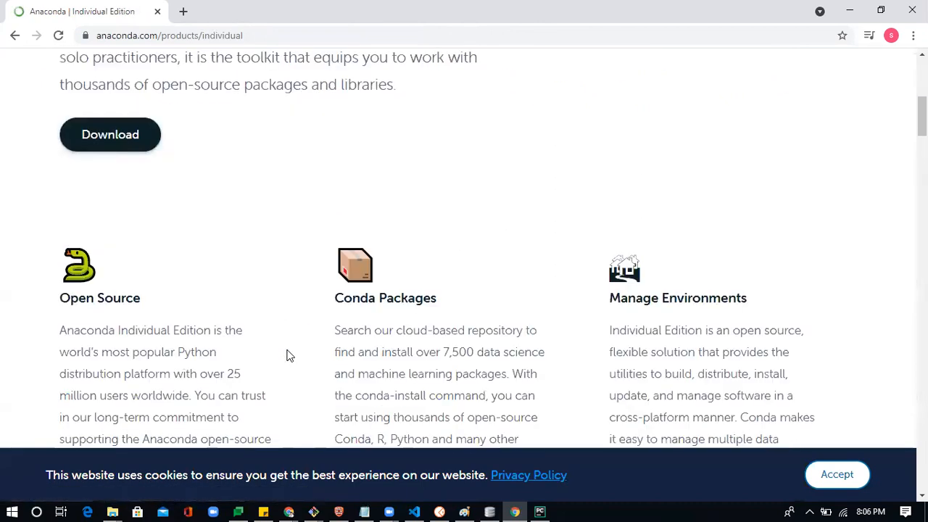
{"action": "left_click", "coordinate": [131, 118]}
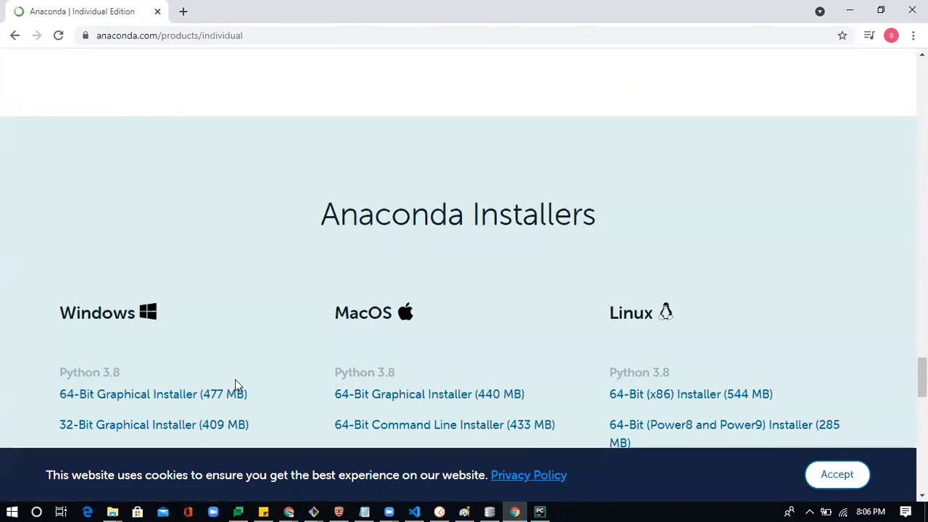
{"action": "scroll", "coordinate": [235, 385], "scroll_direction": "down", "scroll_amount": 1}
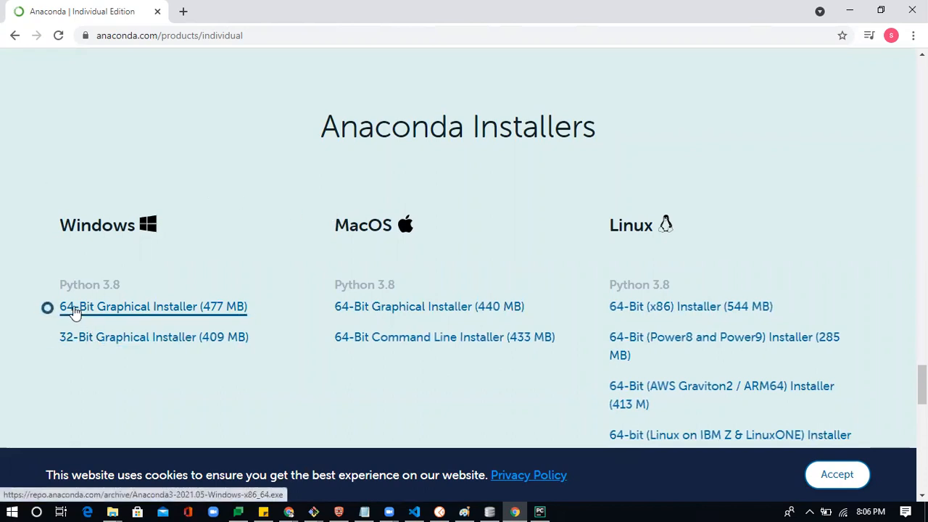
{"action": "left_click", "coordinate": [118, 308]}
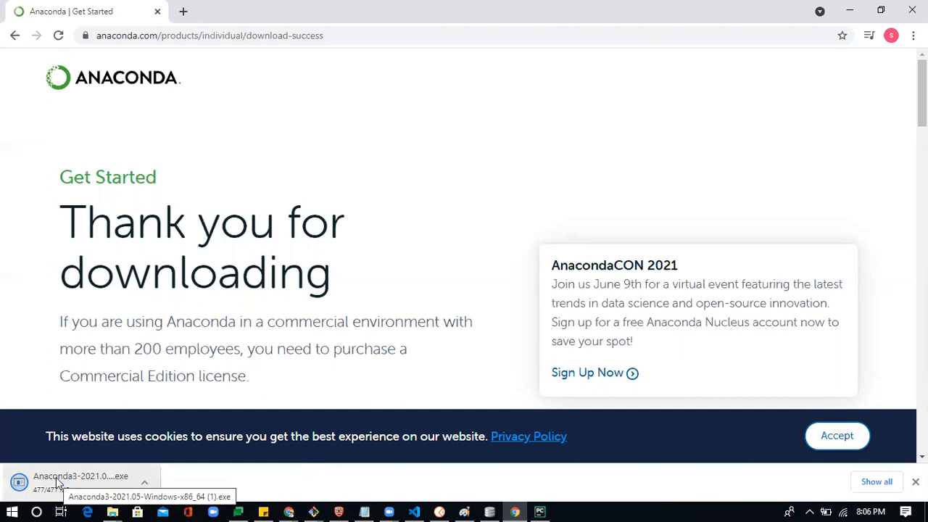
Step: Launch the downloaded Anaconda3 2021.05 installer, accept its license, and keep the Just Me installation type and default destination folder
{"action": "left_click", "coordinate": [97, 479]}
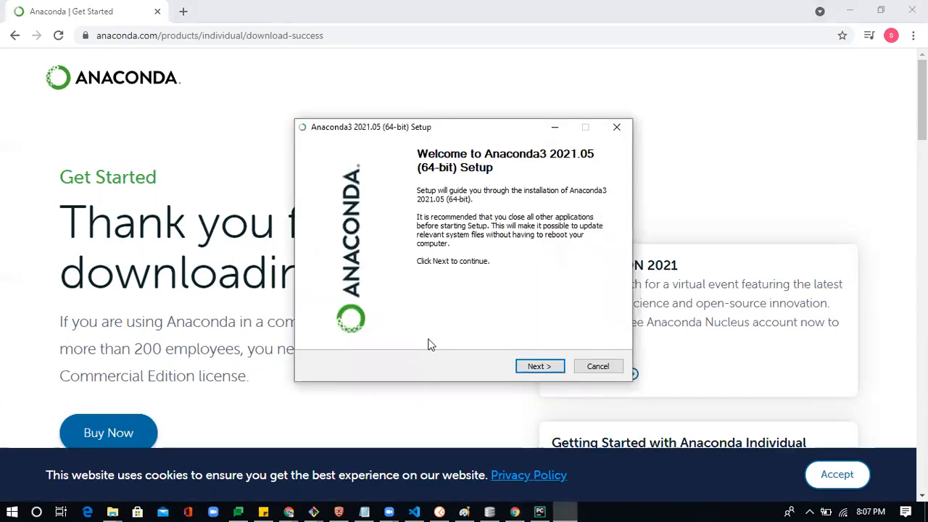
{"action": "left_click", "coordinate": [543, 367]}
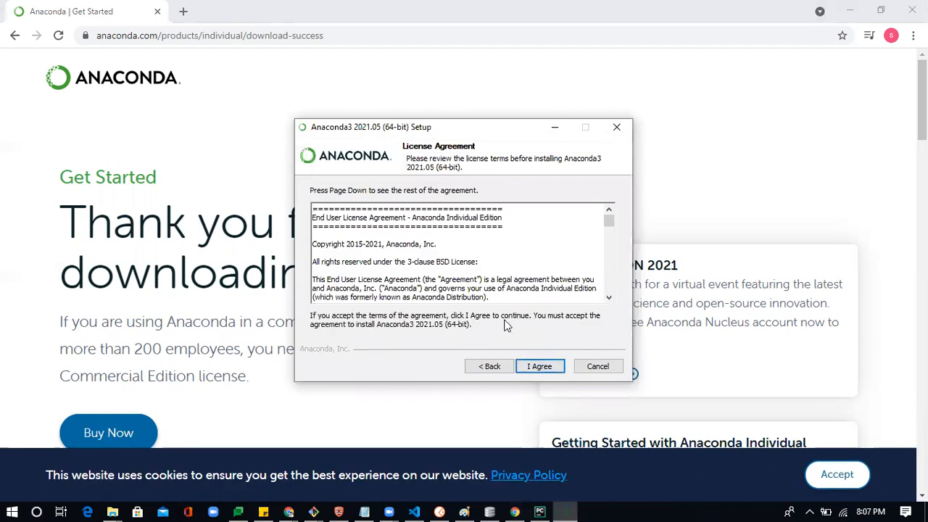
{"action": "left_click", "coordinate": [550, 367]}
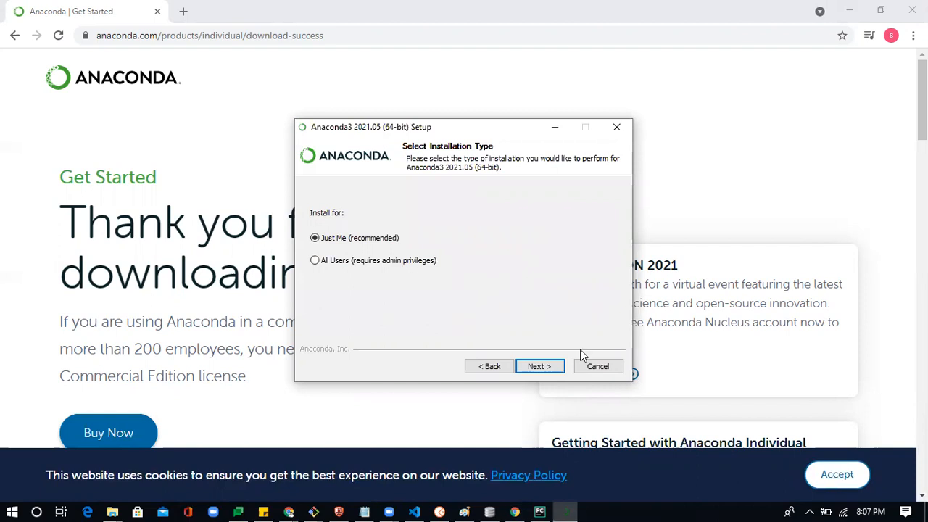
{"action": "left_click", "coordinate": [550, 374]}
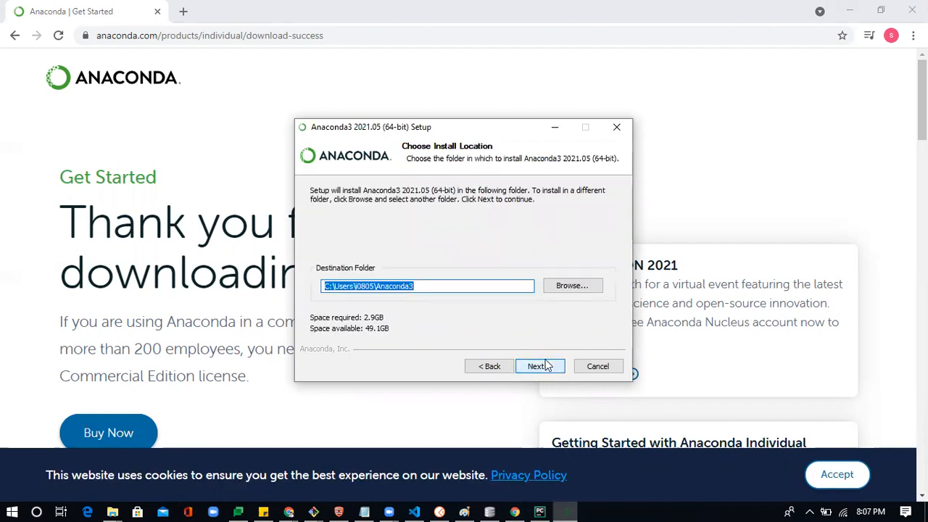
{"action": "left_click", "coordinate": [540, 367]}
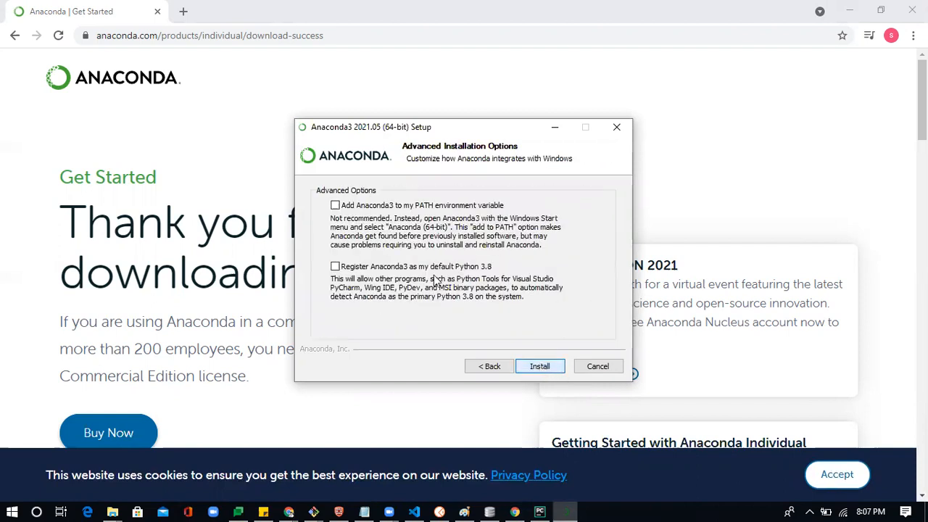
Step: Enable adding Anaconda3 to the PATH environment variable and registering it as the default Python 3.8 despite the existing Python installation
{"action": "left_click", "coordinate": [335, 206]}
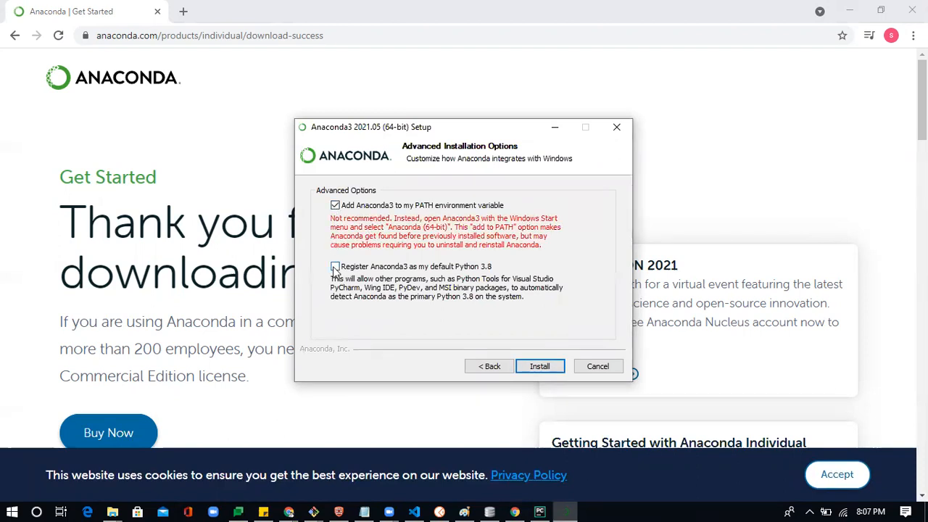
{"action": "left_click", "coordinate": [334, 267]}
{"action": "left_click", "coordinate": [513, 335]}
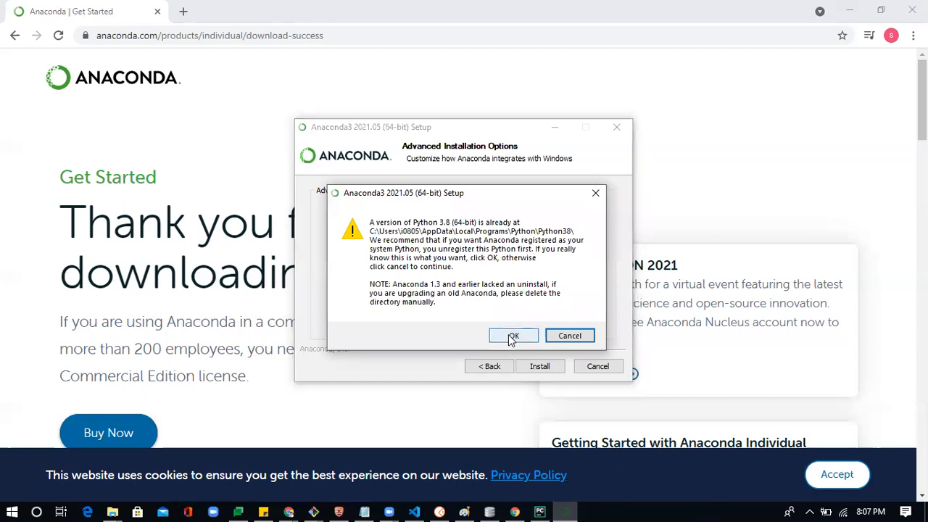
Step: Install Anaconda3 and finish the setup with the Individual Edition Tutorial and Getting Started options kept enabled
{"action": "left_click", "coordinate": [538, 368]}
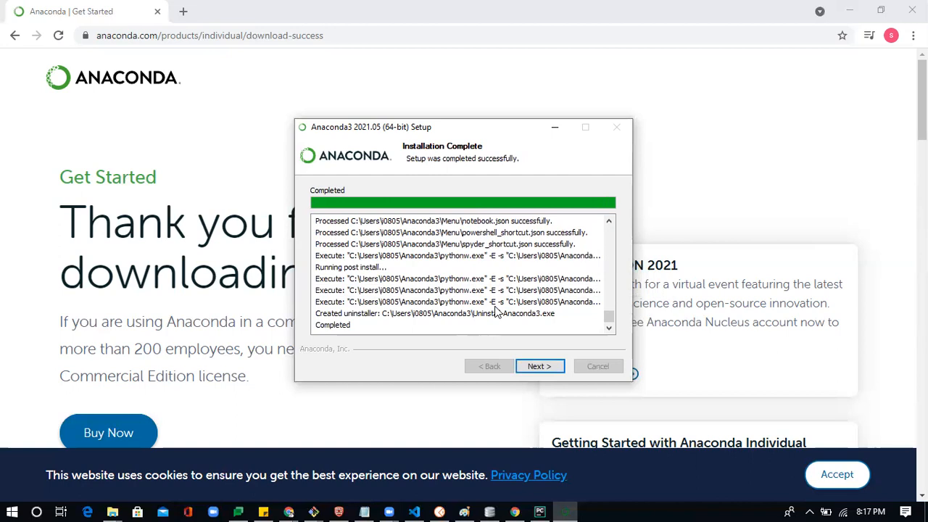
{"action": "left_click", "coordinate": [539, 366]}
{"action": "left_click", "coordinate": [539, 366]}
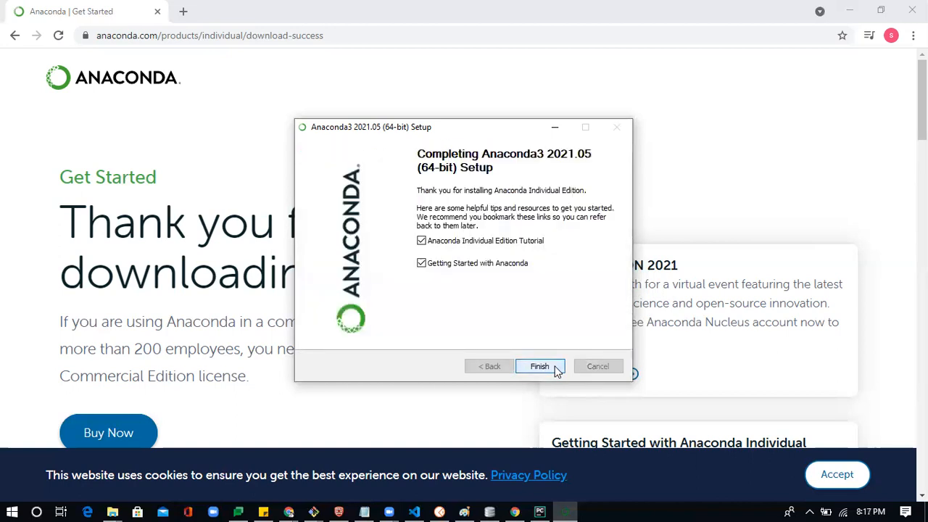
{"action": "left_click", "coordinate": [540, 366]}
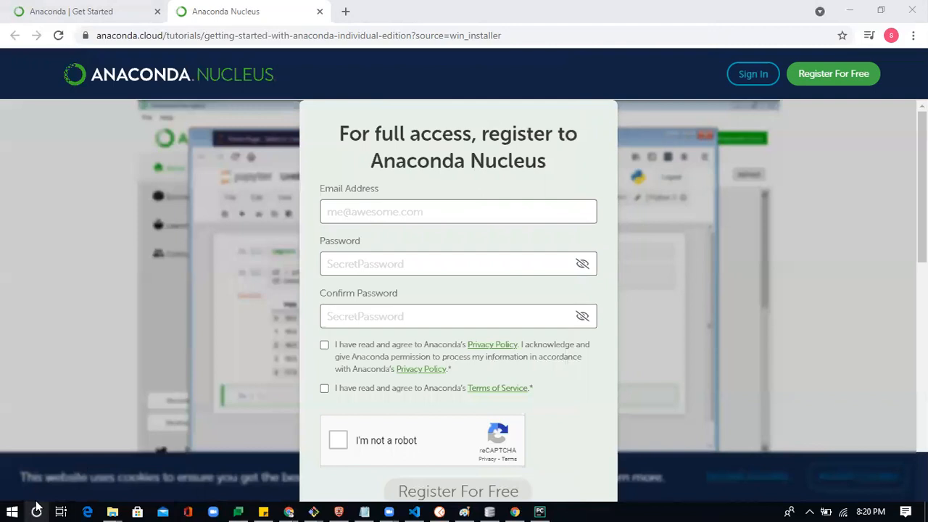
Step: Search Windows for "ana" and open the Anaconda Prompt (anaconda3), ready for entering commands
{"action": "left_click", "coordinate": [36, 511]}
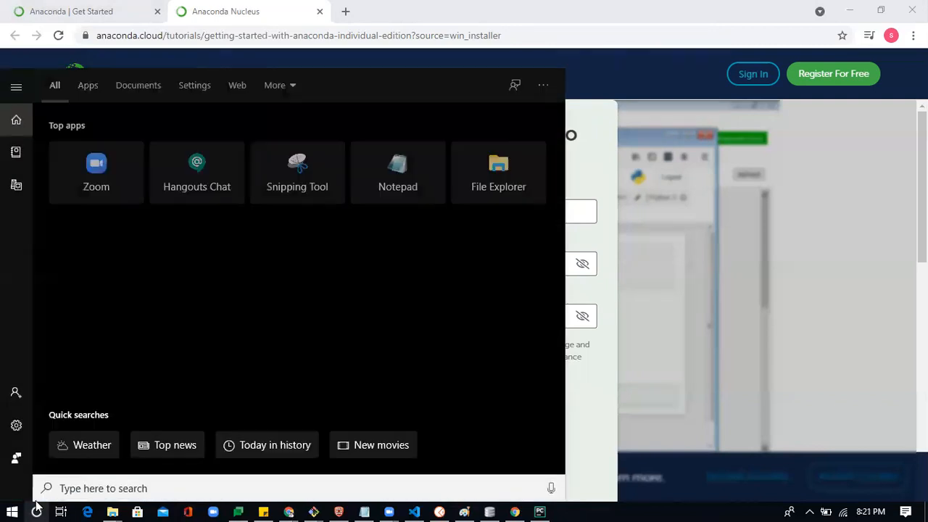
{"action": "type", "text": "ana"}
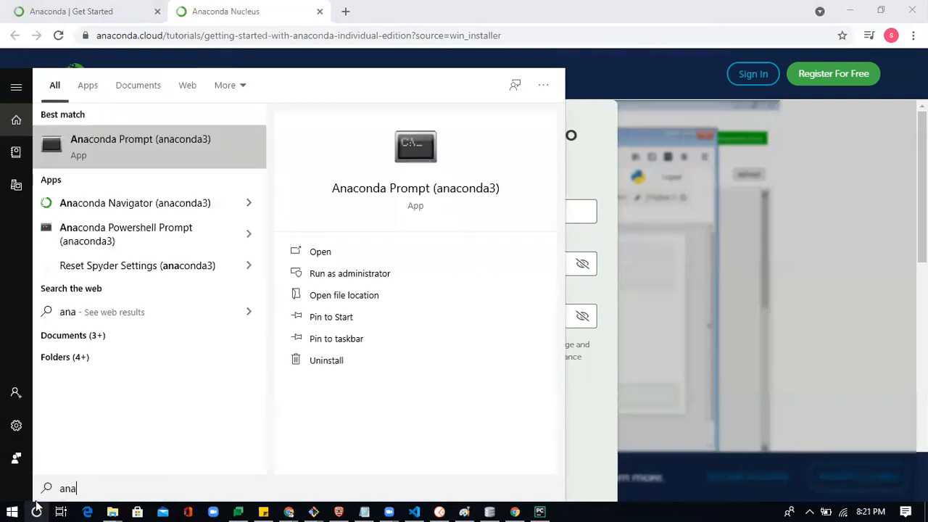
{"action": "key", "text": "Return"}
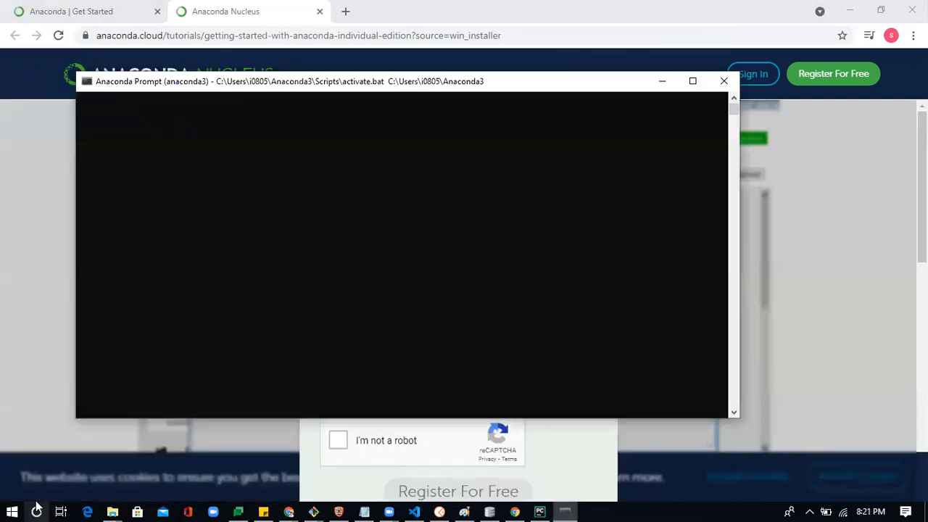
{"action": "left_click", "coordinate": [209, 261]}
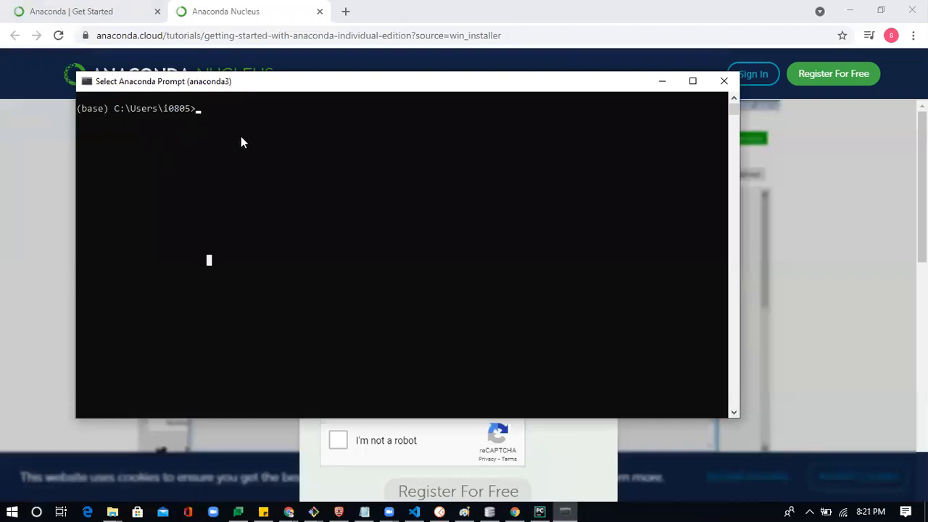
{"action": "left_click", "coordinate": [210, 109]}
Step: Install the pandas and numpy packages with the command pip install pandas numpy
{"action": "type", "text": "pip install"}
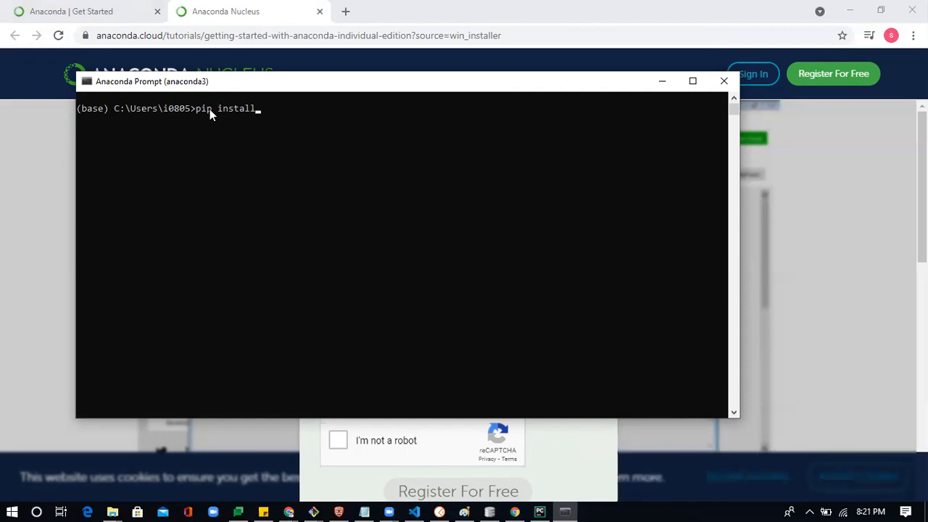
{"action": "type", "text": " pandas numpy"}
{"action": "key", "text": "Return"}
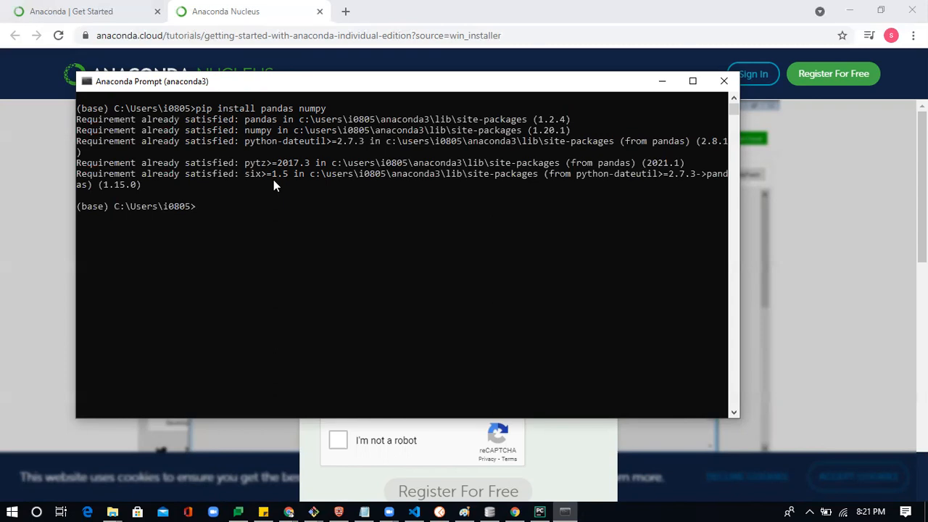
Step: Install Jupyter with the command conda install jupyter
{"action": "type", "text": "conda install jupyter"}
{"action": "key", "text": "Return"}
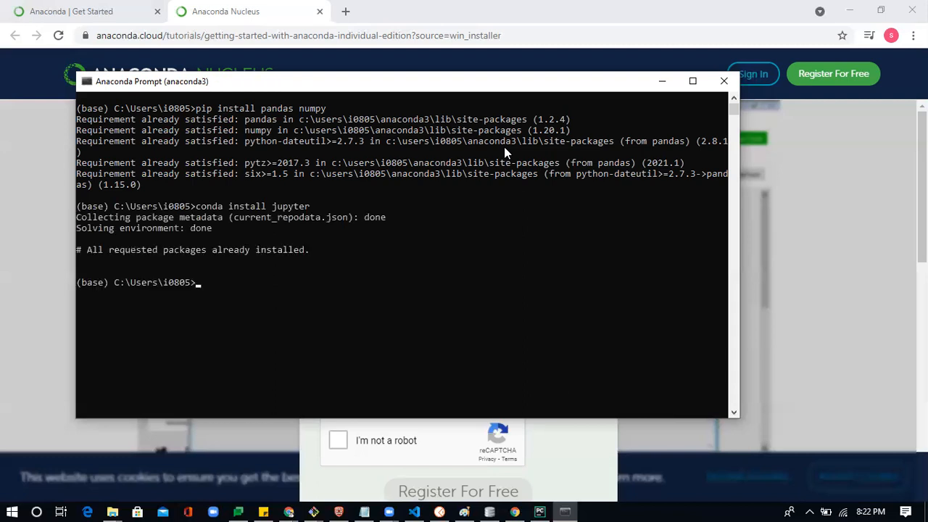
Step: Enter a jupyter command in the Anaconda Prompt, correcting the command name
{"action": "type", "text": "jupyte"}
{"action": "type", "text": "r"}
{"action": "key", "text": "BackSpace"}
{"action": "key", "text": "BackSpace"}
{"action": "key", "text": "BackSpace"}
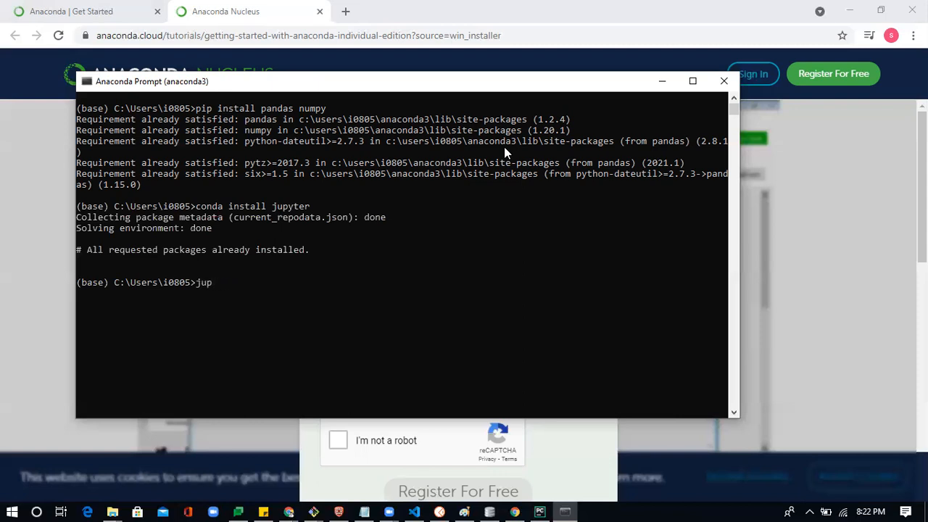